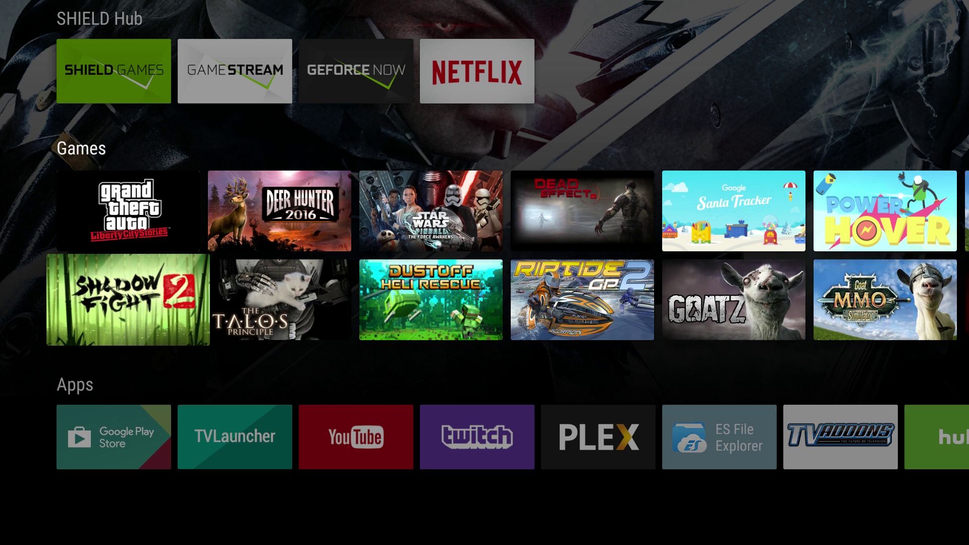
- Open the Google Play Store search
key("Down")
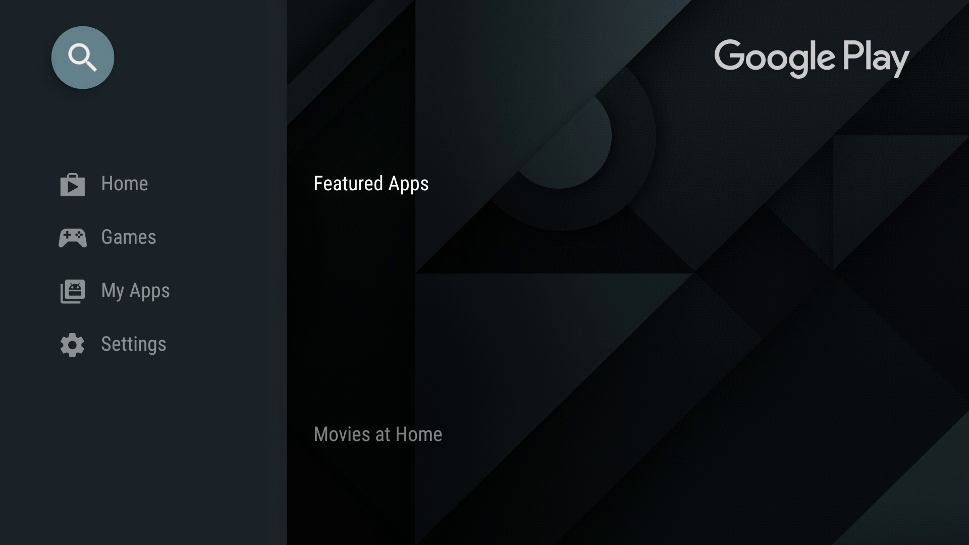
key("Return")
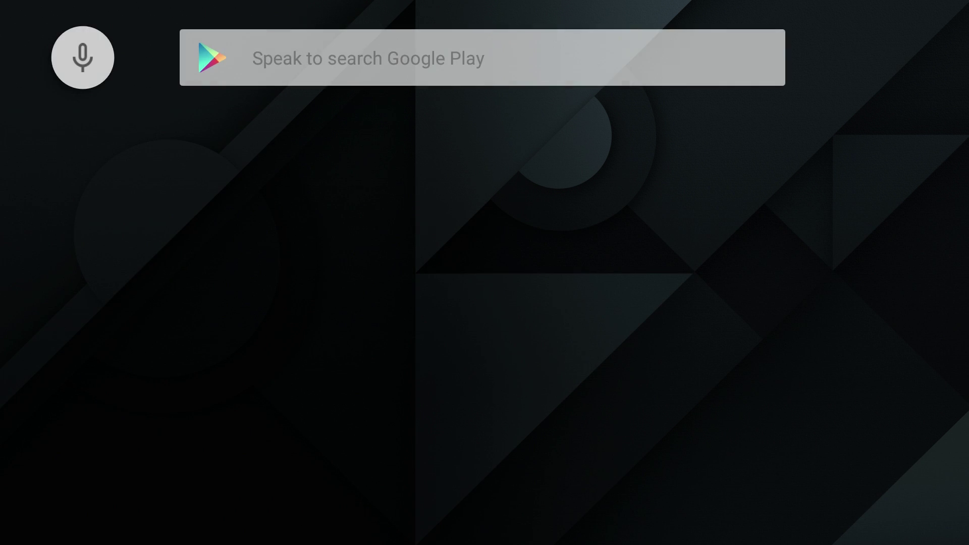
key("Down")
- Type 'es fi' into the Play Store search with the on-screen keyboard
key("Return")
key("Left")
key("Down")
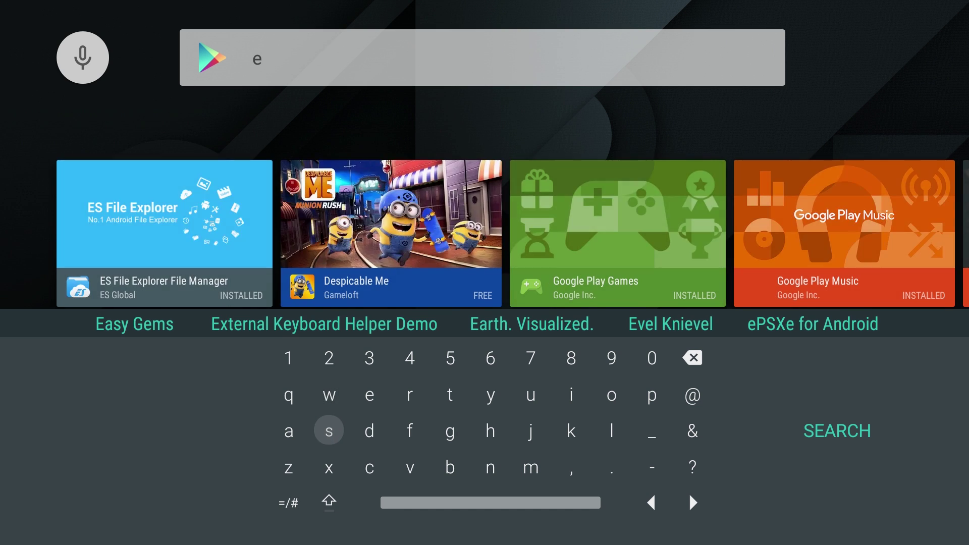
key("Return")
key("Right")
key("Right")
key("Right")
key("Right")
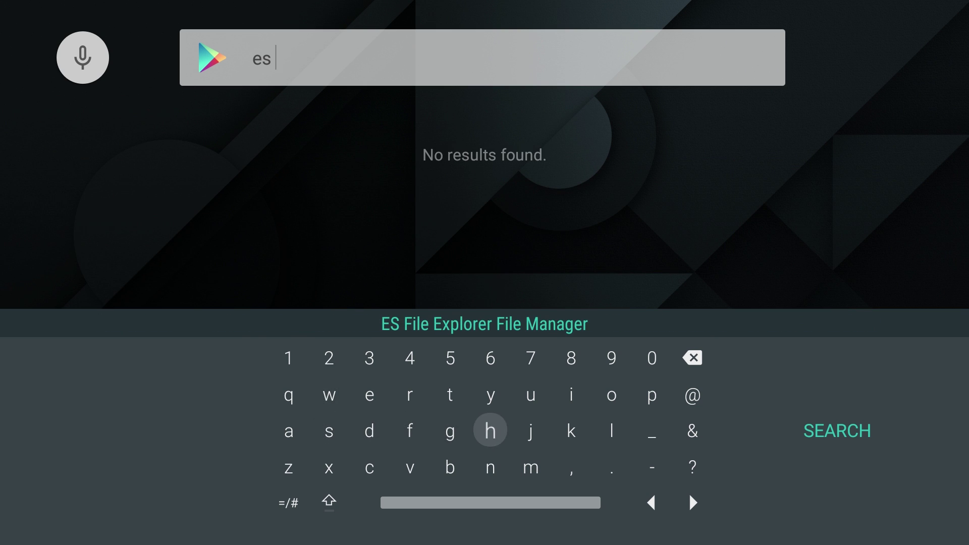
key("Left")
key("Left")
key("Left")
key("Right")
key("Return")
key("Up")
key("Right")
key("Right")
key("Right")
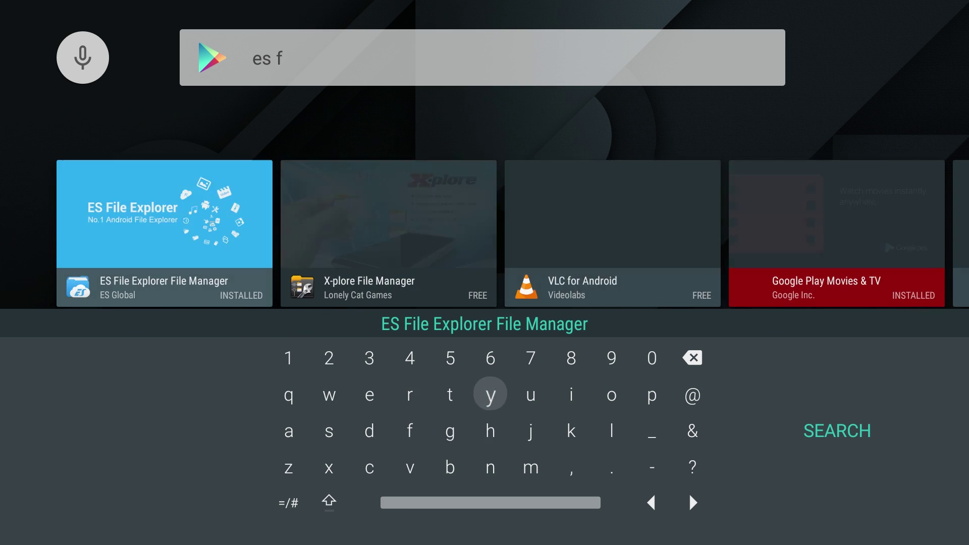
key("Left")
key("Return")
- Open the ES File Explorer File Manager store page, showing it already installed
key("Up")
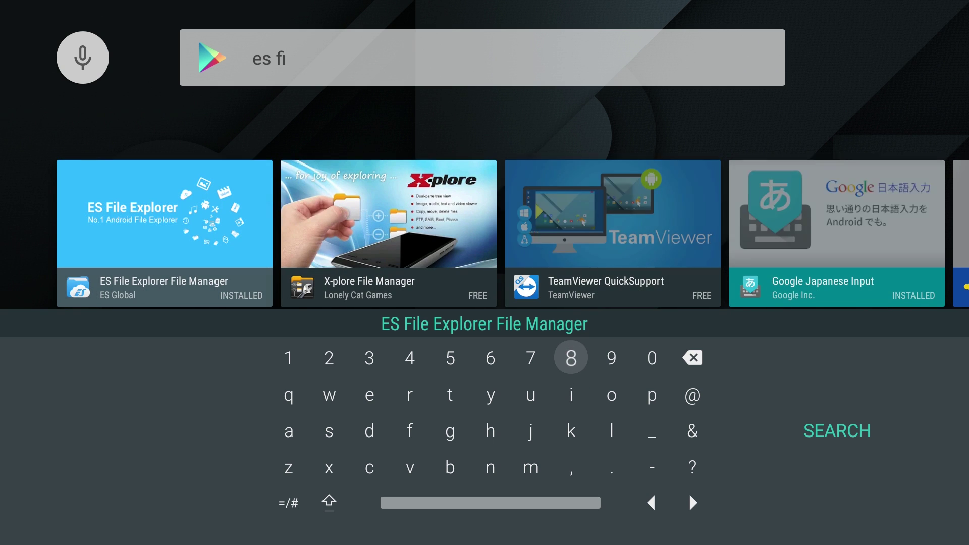
key("Up")
key("Return")
key("Down")
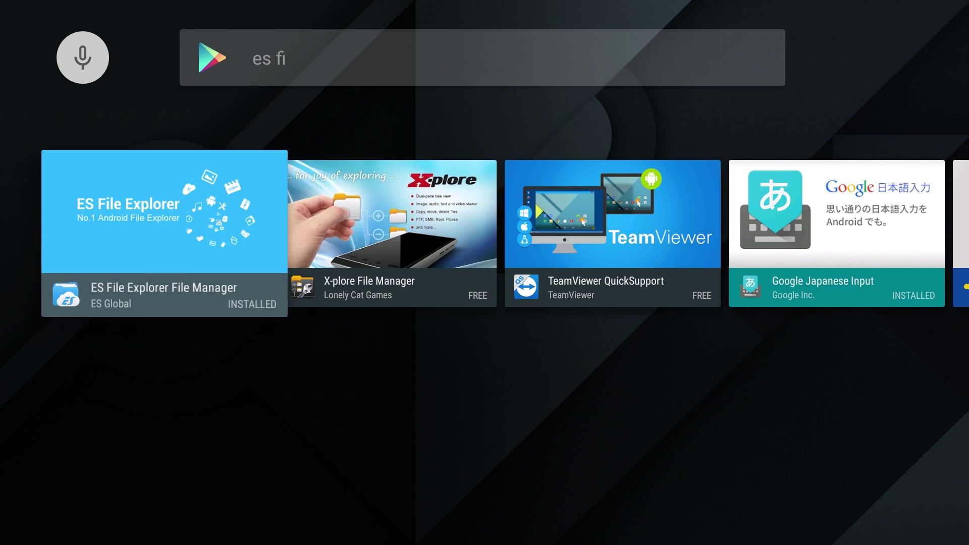
key("Return")
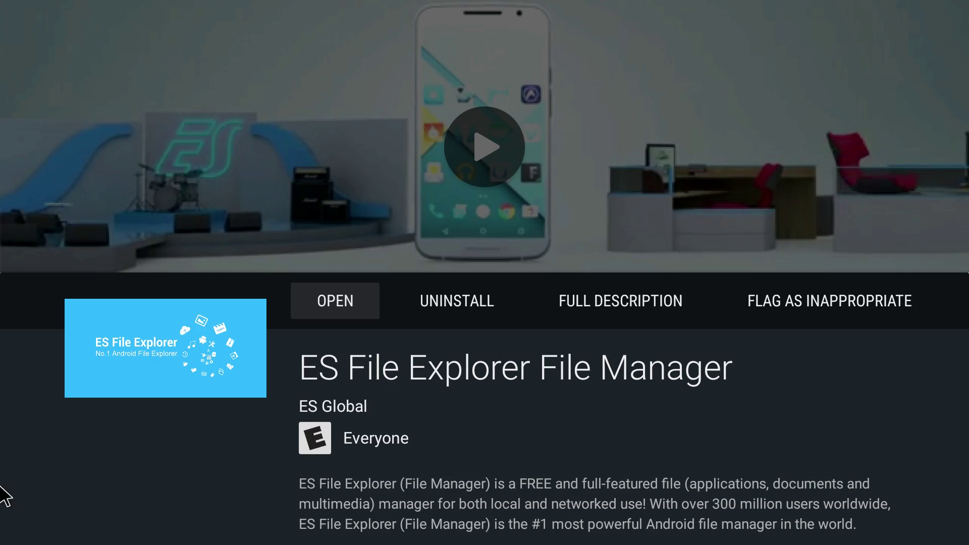
- Turn Unknown sources on under Settings > Security & restrictions and return to the home screen
key("Home")
key("Down")
key("Down")
key("Down")
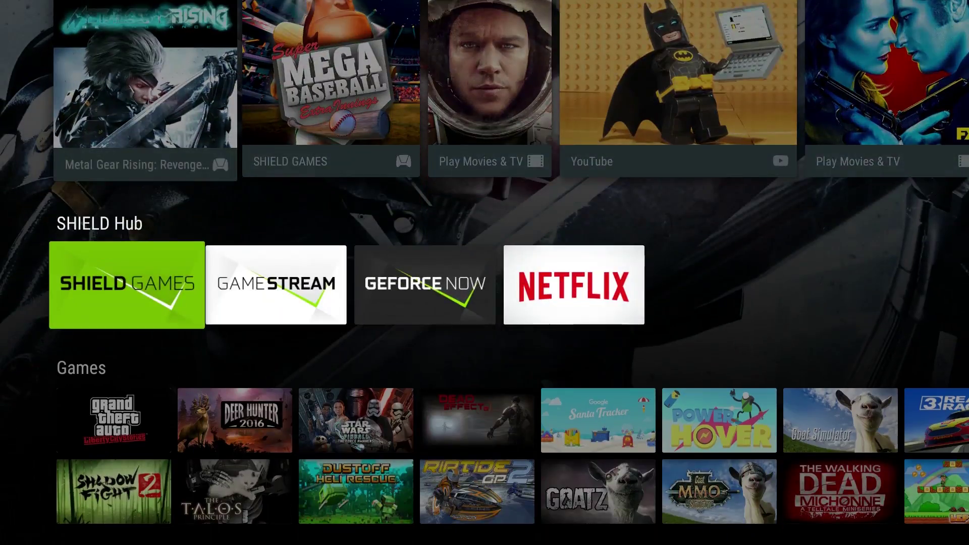
key("Down")
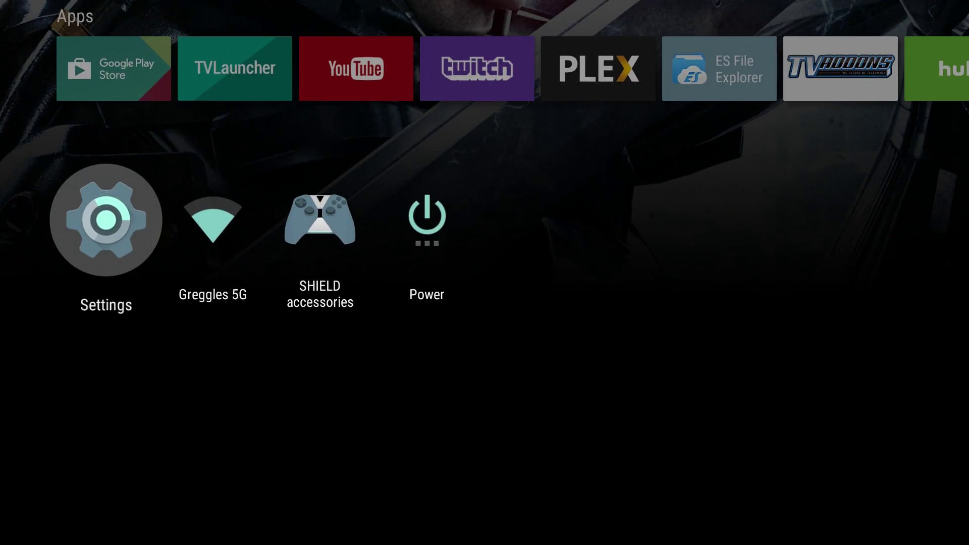
key("Return")
key("Down")
key("Down")
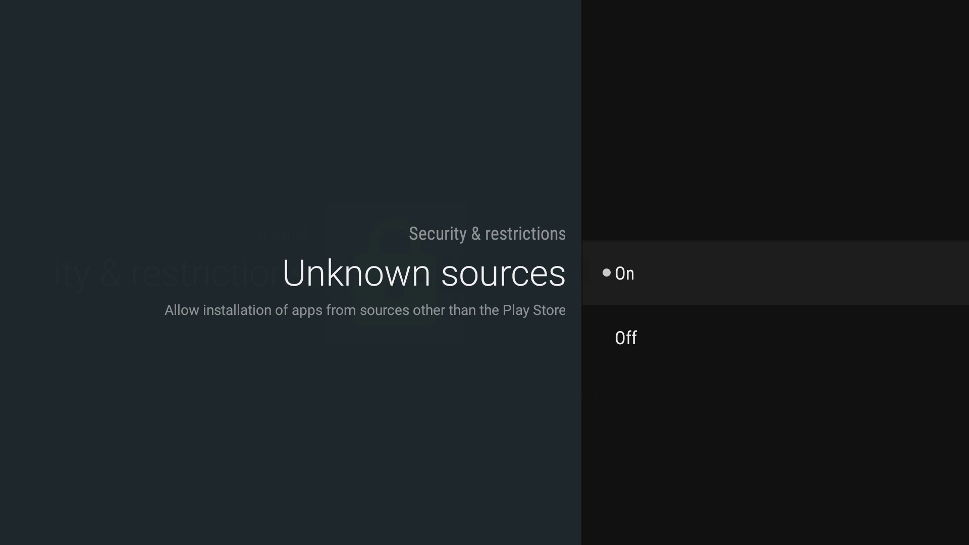
key("Return")
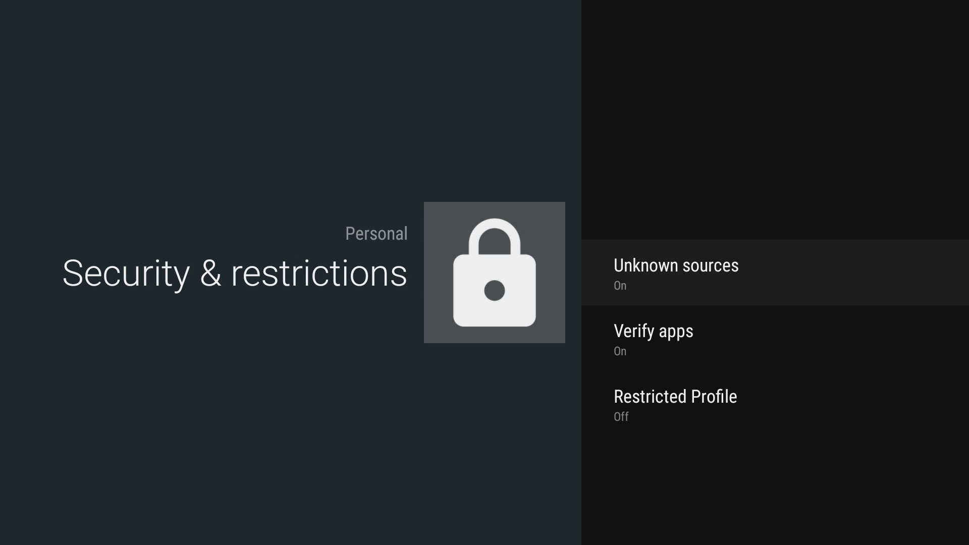
key("Escape")
key("Right")
key("Right")
key("Right")
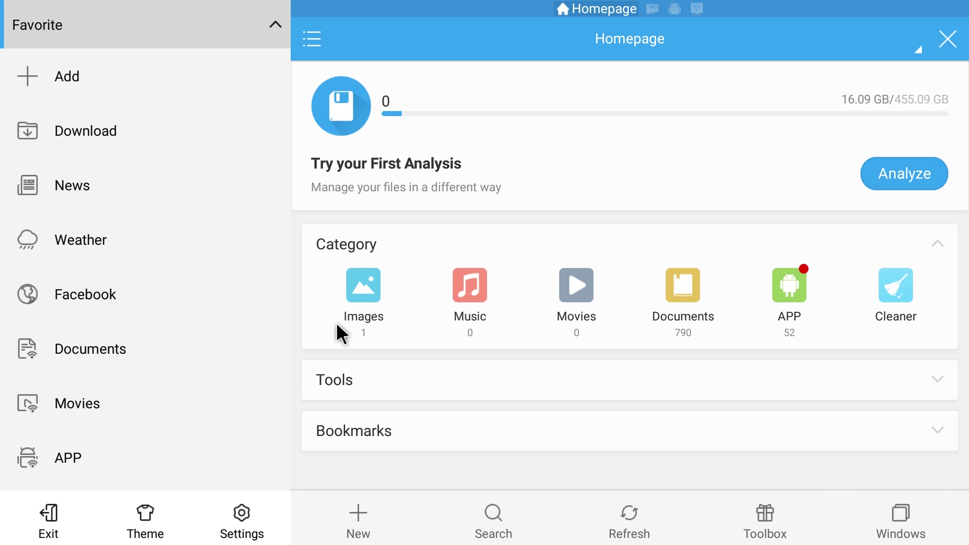
- Browse ES File Explorer's Favorite sidebar, including the Google and Mobdro entries
key("Down")
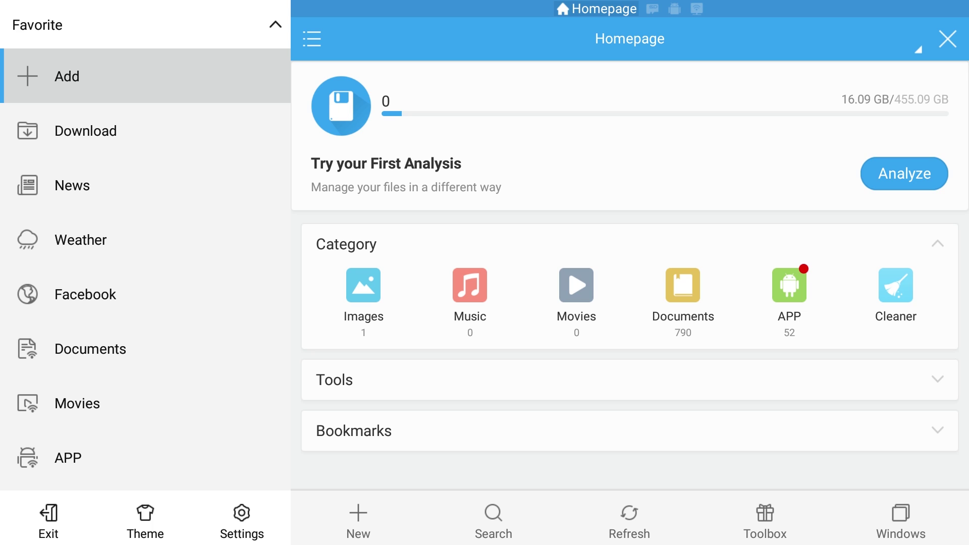
key("Down")
key("Up")
key("Up")
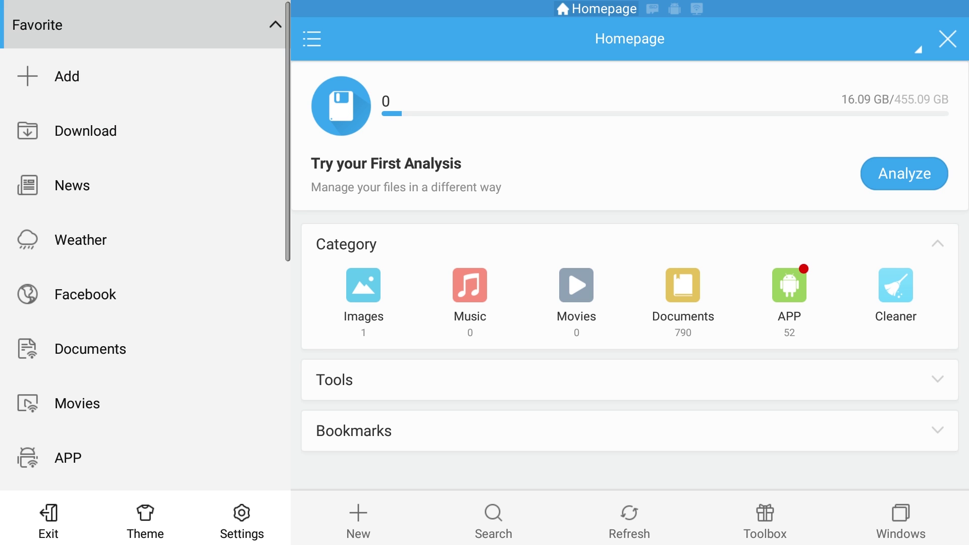
key("Down")
key("Down")
key("Down")
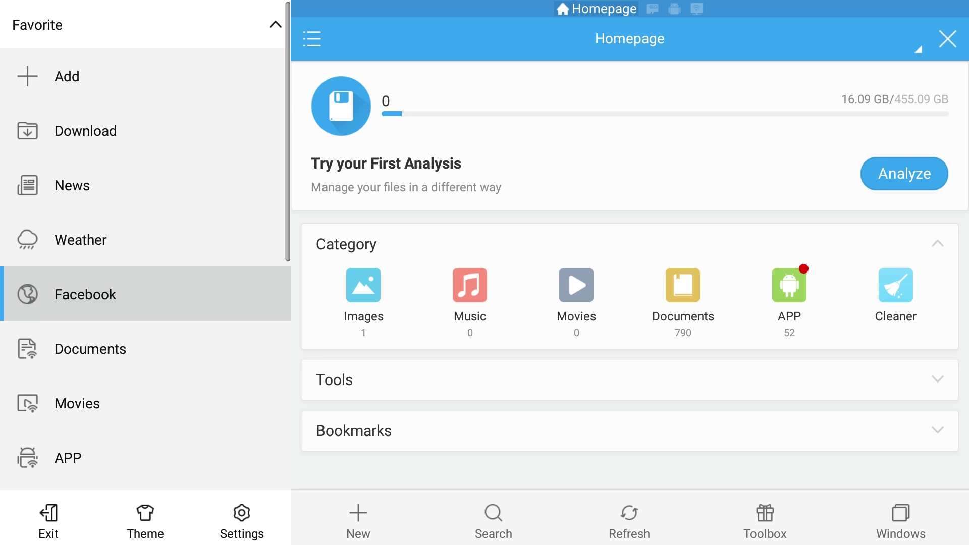
key("Down")
key("Down")
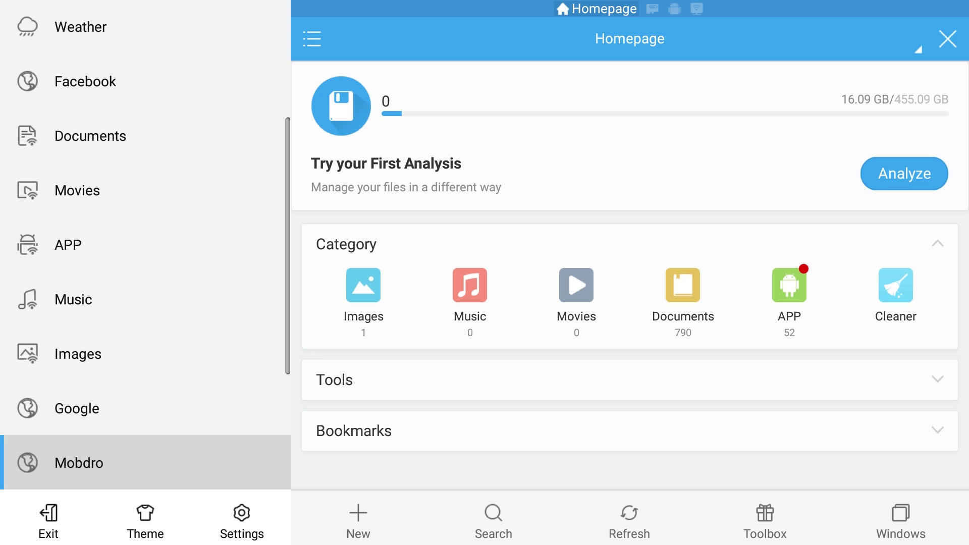
key("Up")
key("Up")
key("Up")
key("Up")
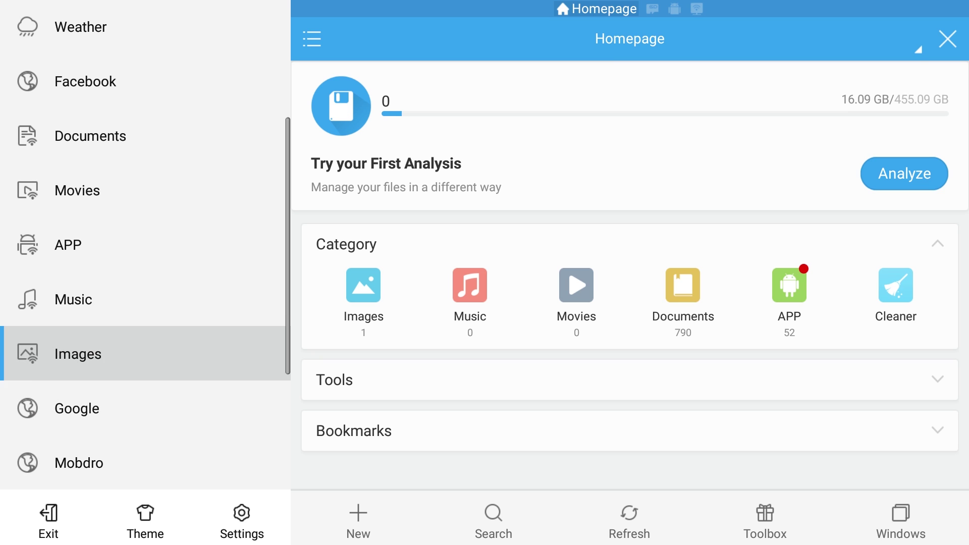
key("Up")
key("Up")
key("Up")
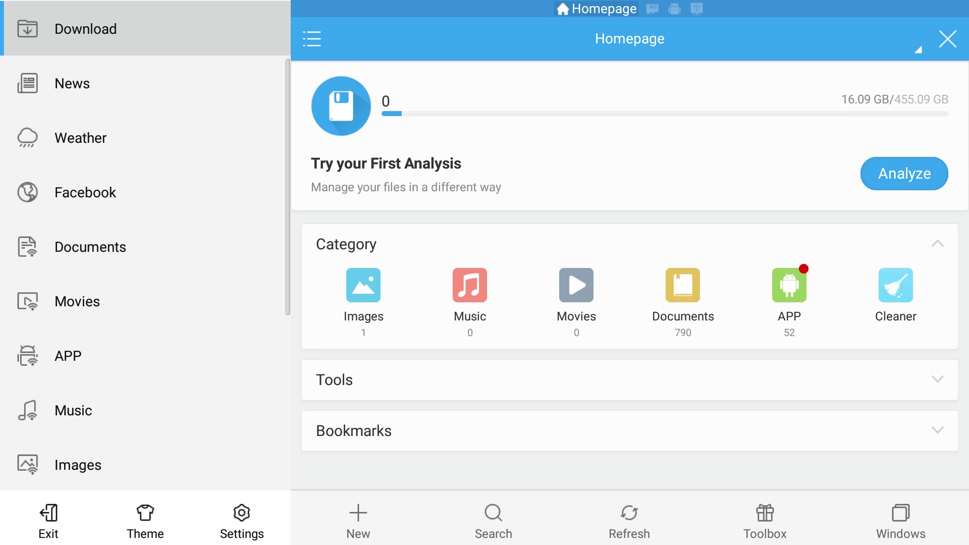
key("Down")
- Cancel the Add to favorite form and open the Google favorite's web page
key("Return")
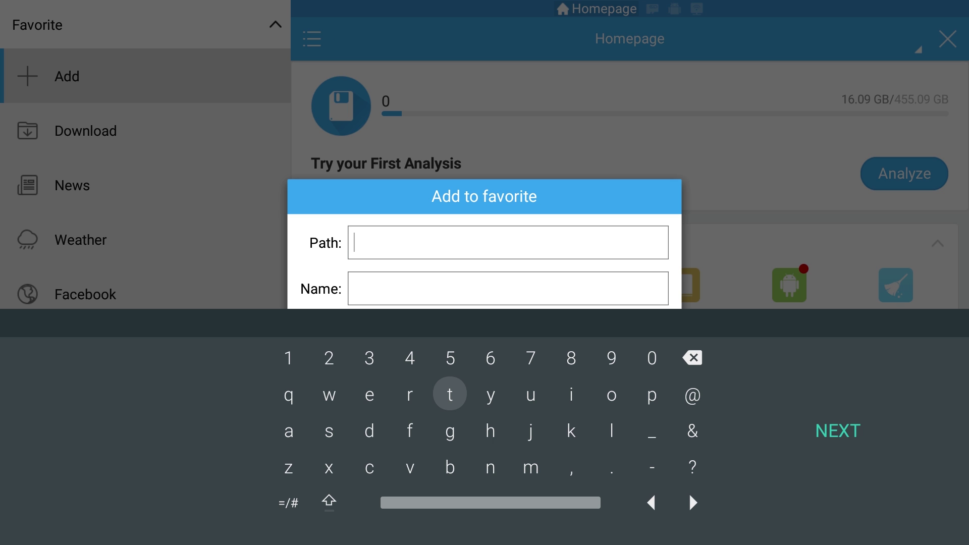
key("Escape")
key("Escape")
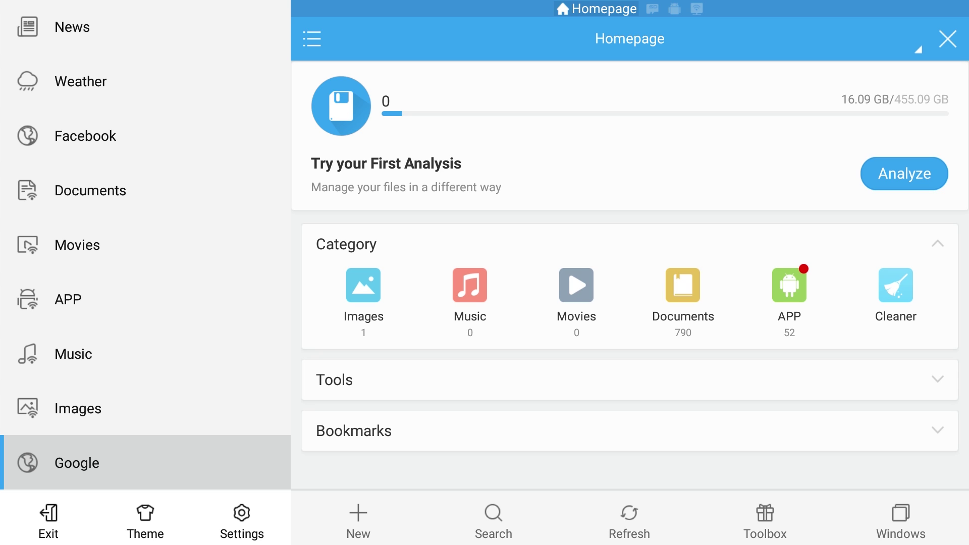
left_click(77, 463)
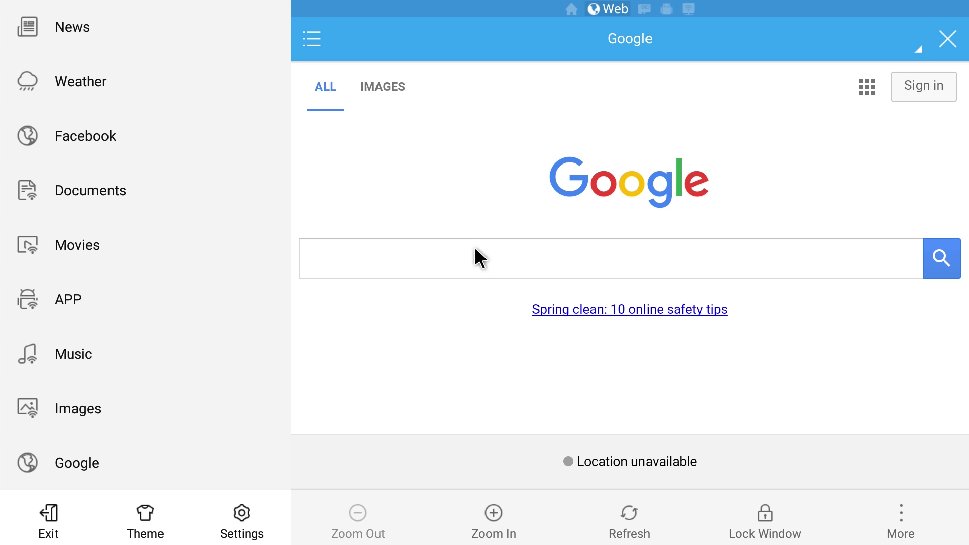
- Type 'apkmirr' into Google's search box and search the 'apk mirror' suggestion
left_click(474, 249)
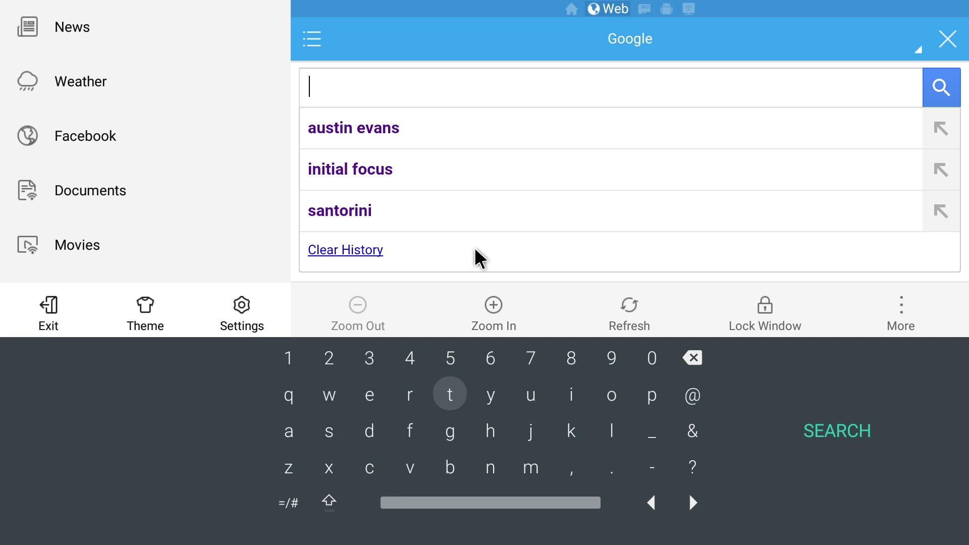
key("Down")
key("Left")
key("Left")
key("Left")
key("Return")
key("Up")
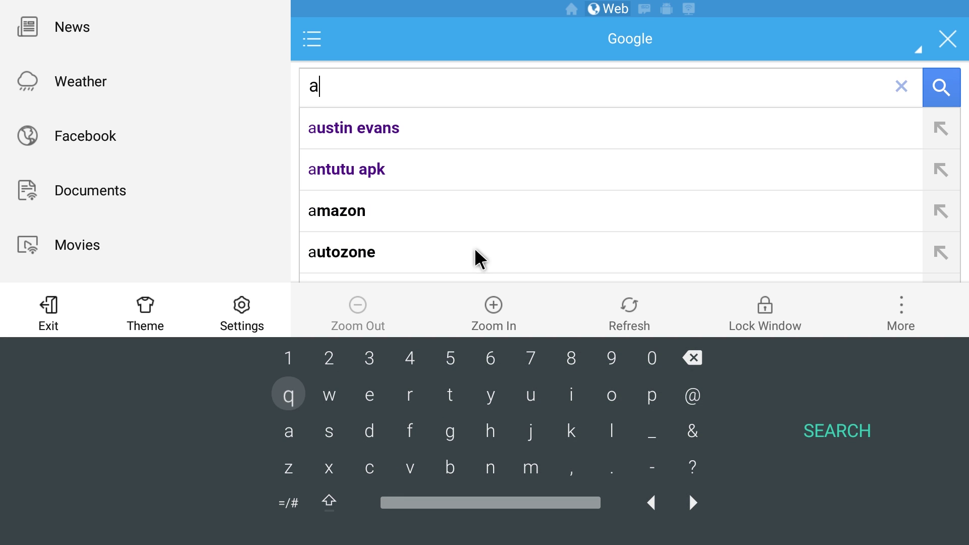
key("Right")
key("Right")
key("Right")
key("Right")
key("Return")
key("Left")
key("Left")
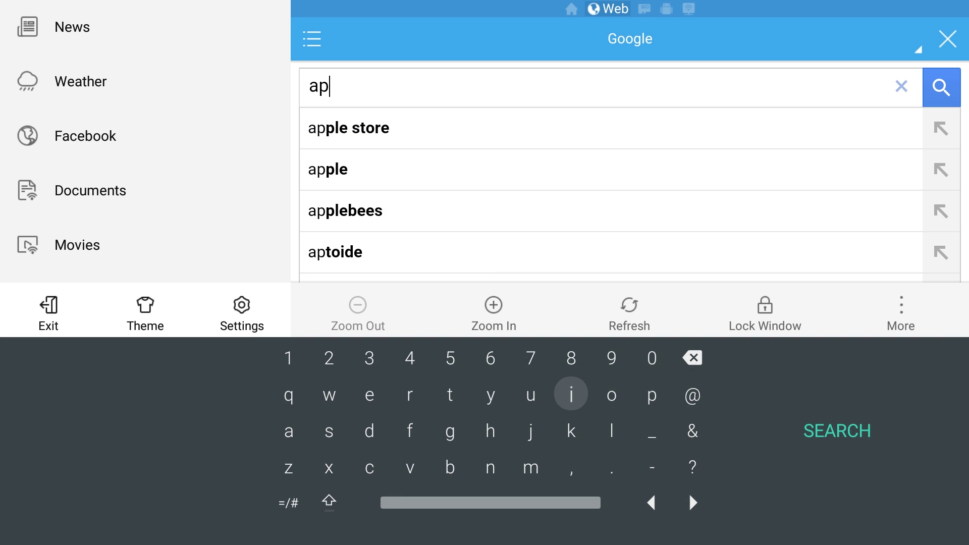
key("Down")
key("Return")
key("Left")
key("Down")
key("Return")
key("Up")
key("Up")
key("Right")
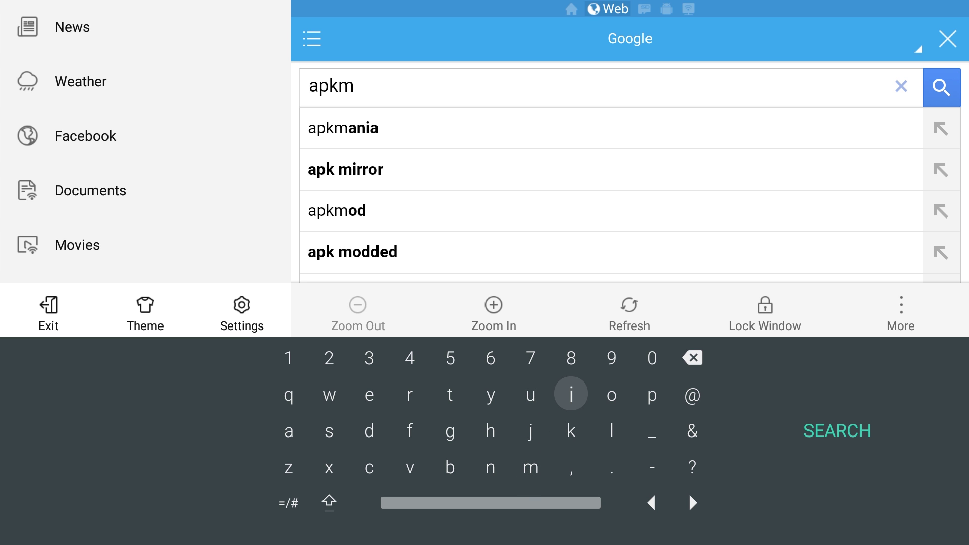
key("Return")
key("Left")
key("Left")
key("Left")
key("Left")
key("Return")
key("Right")
key("Right")
key("Right")
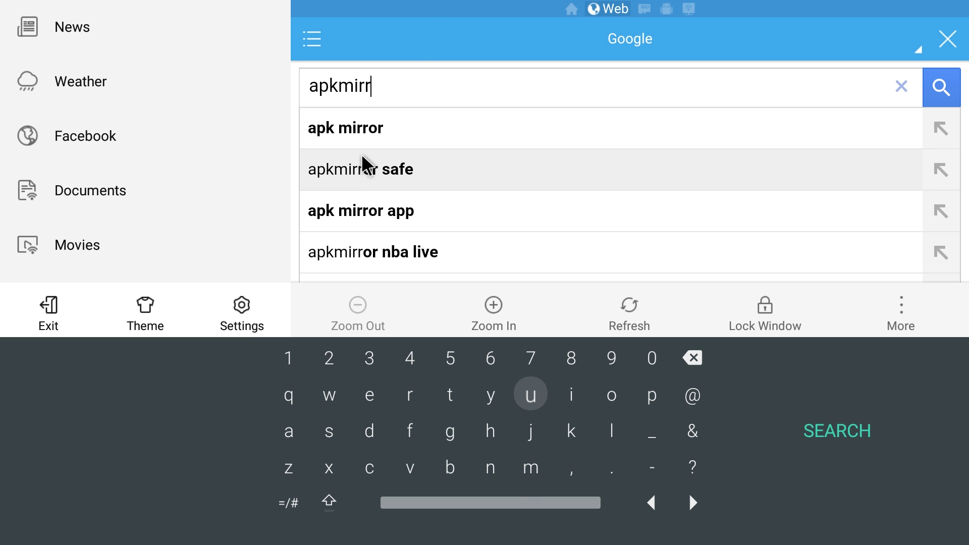
left_click(360, 134)
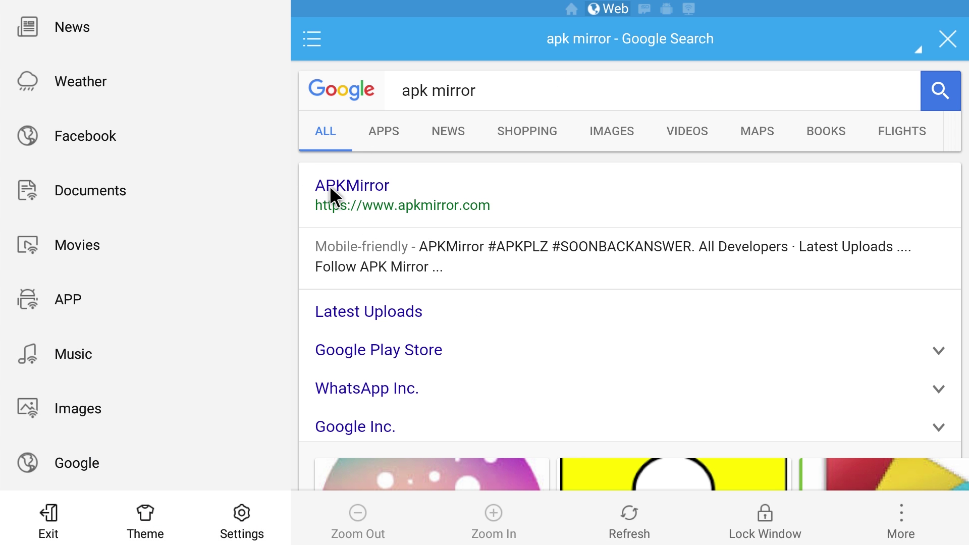
- Open apkmirror.com from the Google results and bring up its empty site search field
left_click(359, 186)
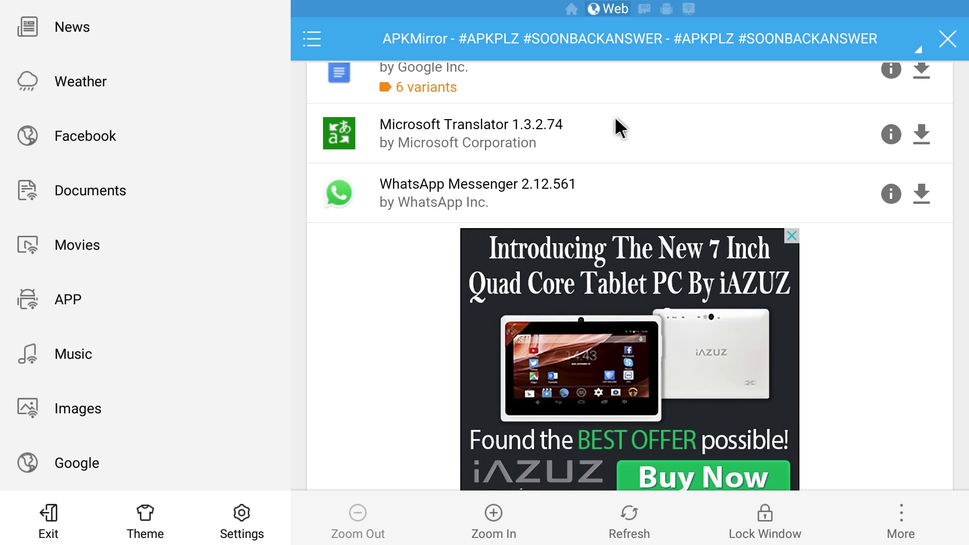
scroll(615, 116, "up", 10)
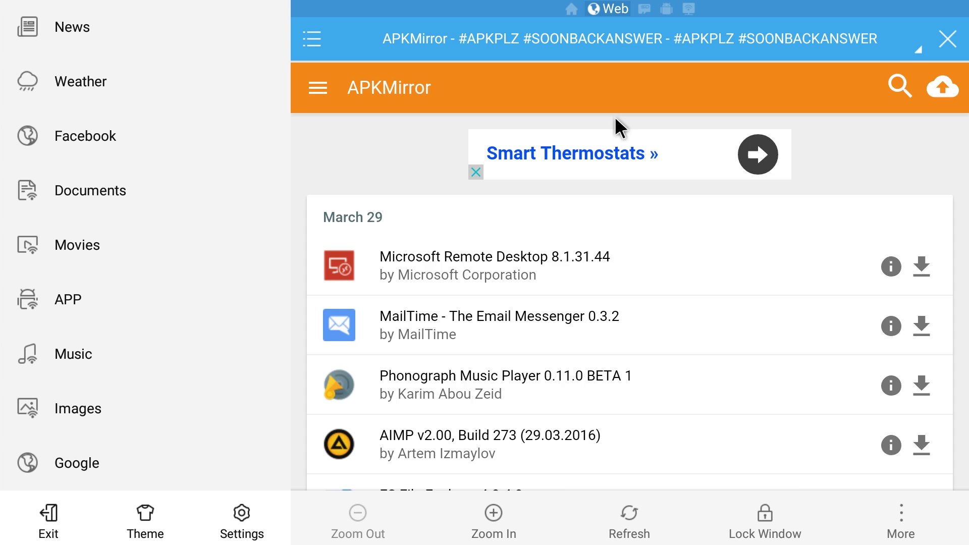
scroll(615, 116, "down", 15)
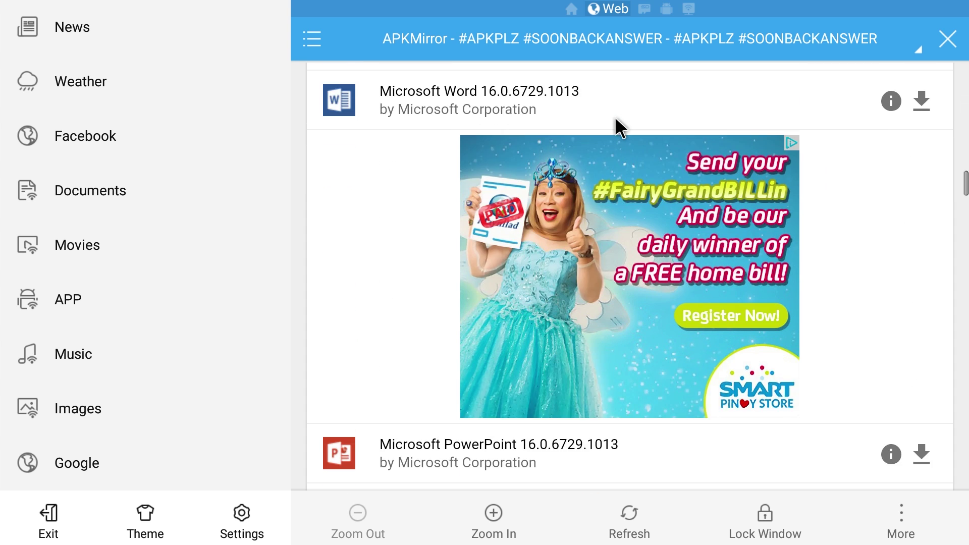
scroll(615, 116, "up", 15)
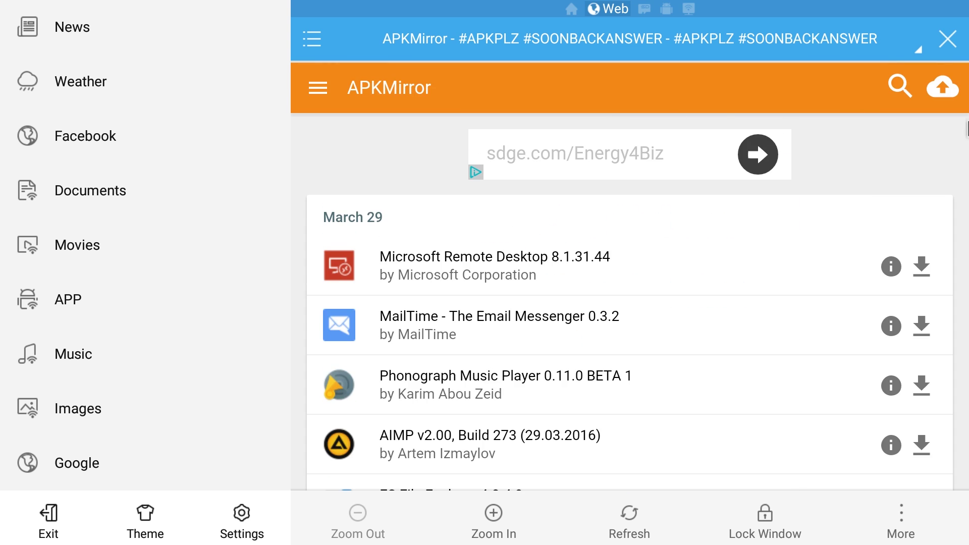
left_click(899, 87)
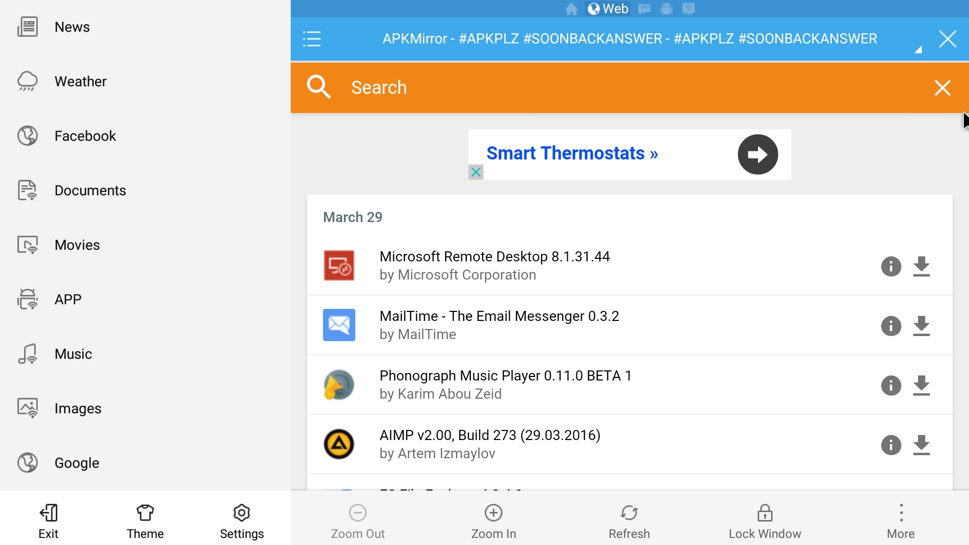
left_click(363, 95)
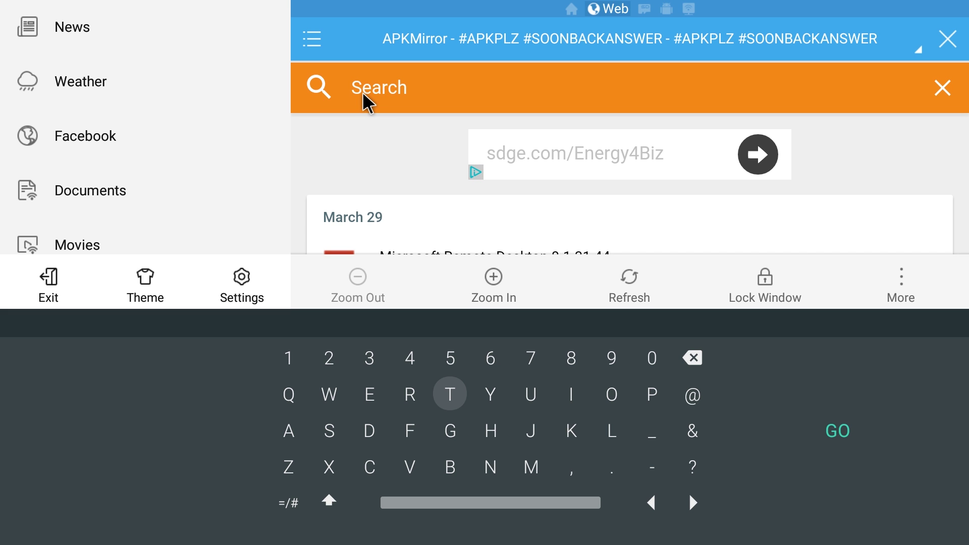
- Search APKMirror for 'Firefox', listing Firefox Beta 46.0, 45.0 and 44.0.2
key("Down")
key("Left")
key("Left")
key("Right")
key("Return")
key("Up")
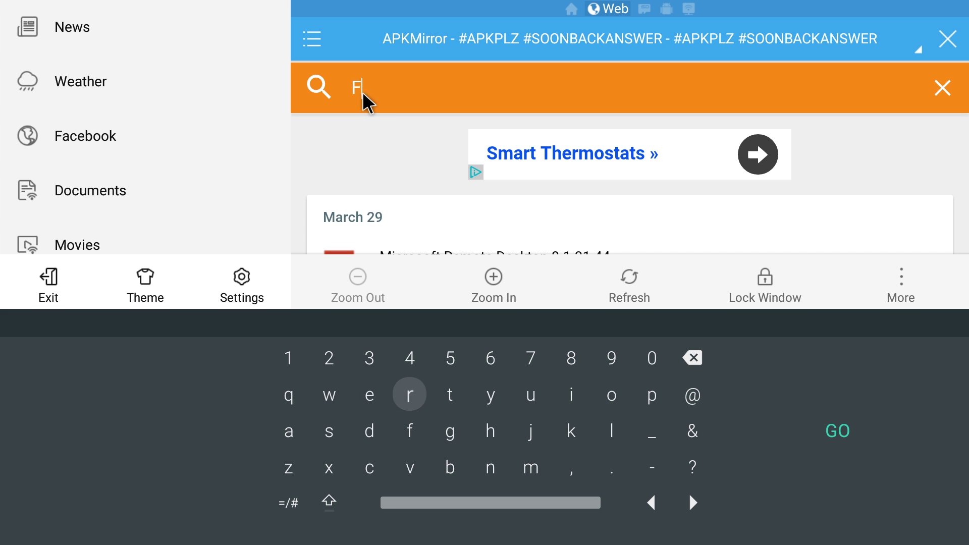
key("Right")
key("Right")
key("Right")
key("Right")
key("Return")
key("Left")
key("Left")
key("Left")
key("Left")
key("Return")
key("Left")
key("Return")
key("Down")
key("Right")
key("Return")
key("Up")
key("Right")
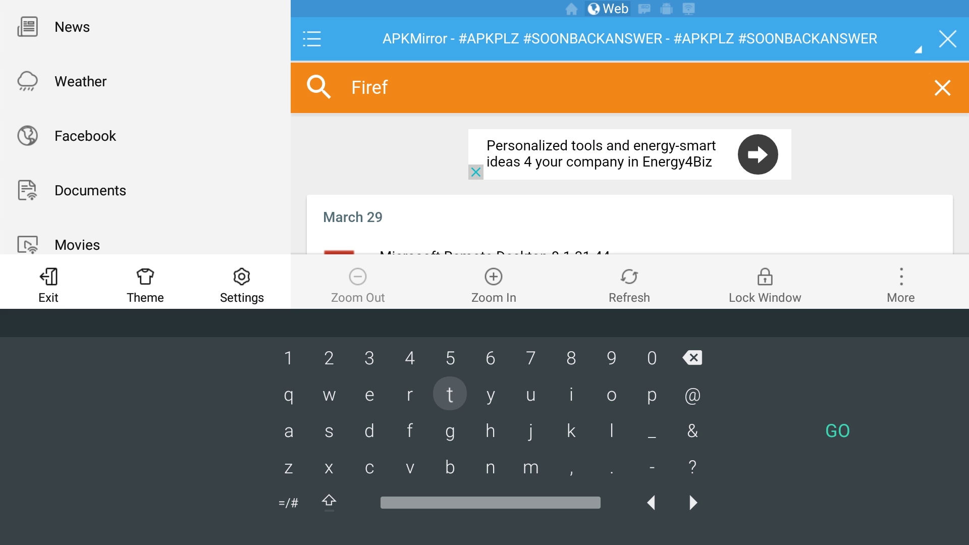
key("Right")
key("Right")
key("Right")
key("Right")
key("Left")
key("Return")
key("Left")
key("Left")
key("Left")
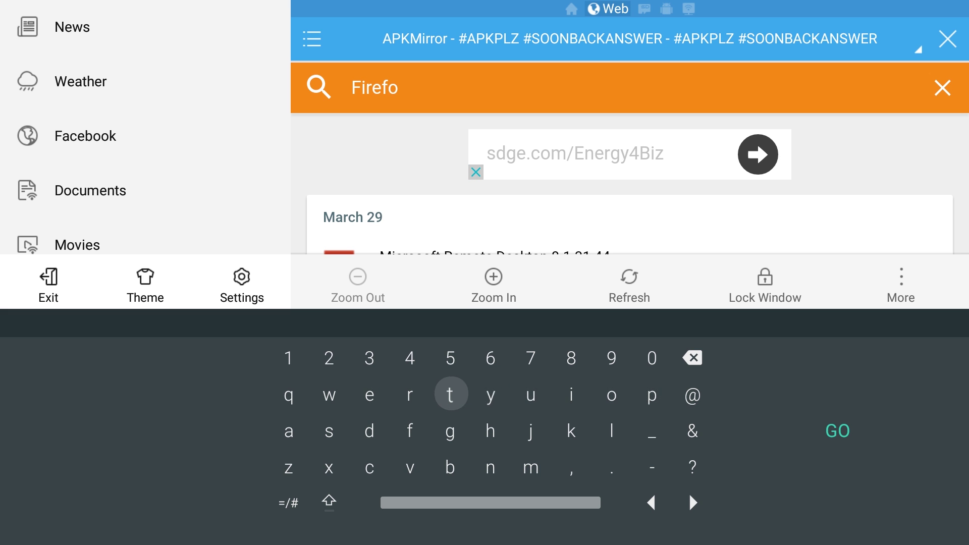
key("Left")
key("Left")
key("Left")
key("Down")
key("Down")
key("Return")
key("Return")
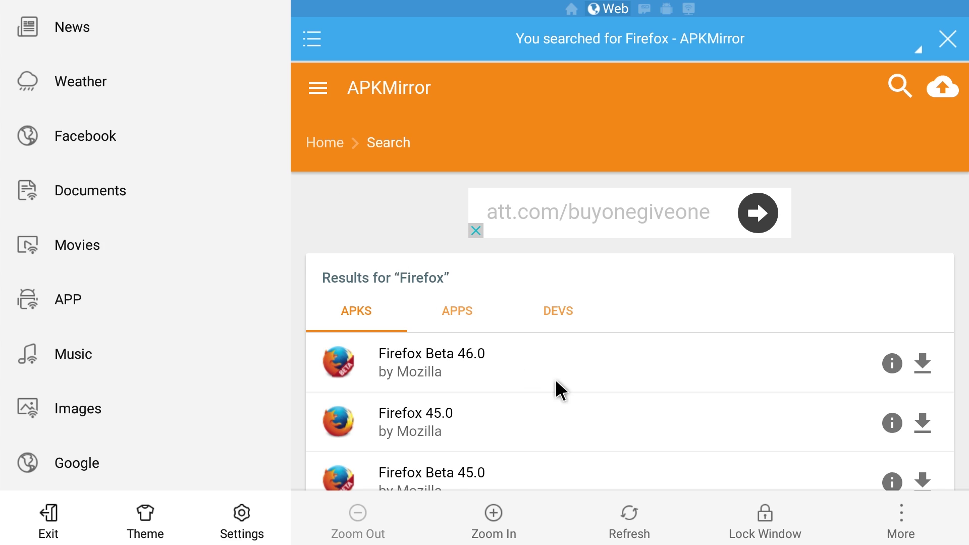
scroll(555, 389, "down", 2)
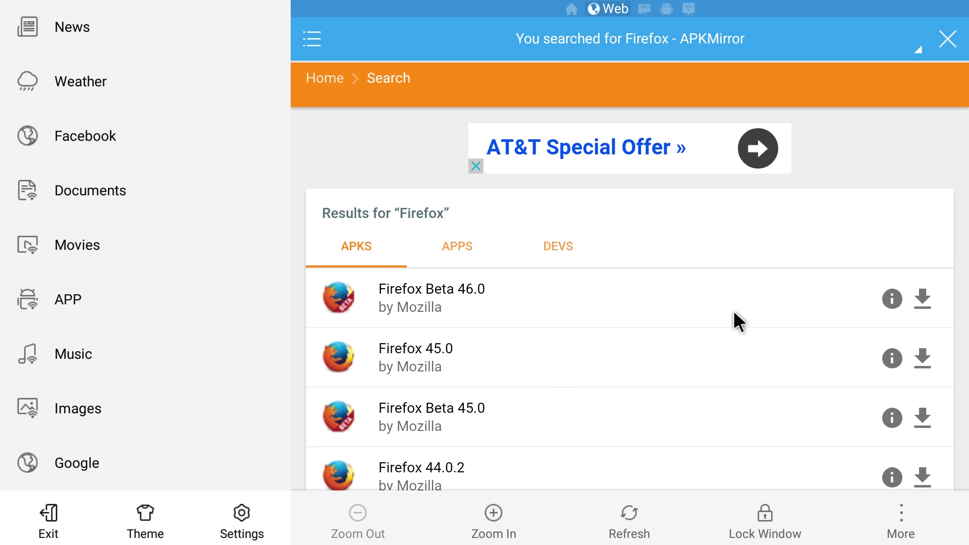
- Download the Firefox Beta 46.0 arm APK (39.99 MB) and open the downloaded file
left_click(922, 298)
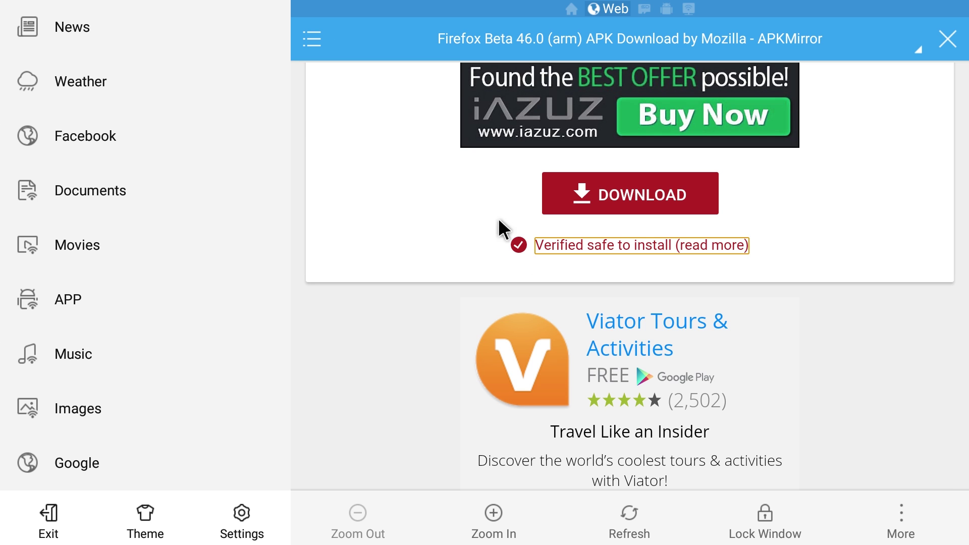
left_click(555, 200)
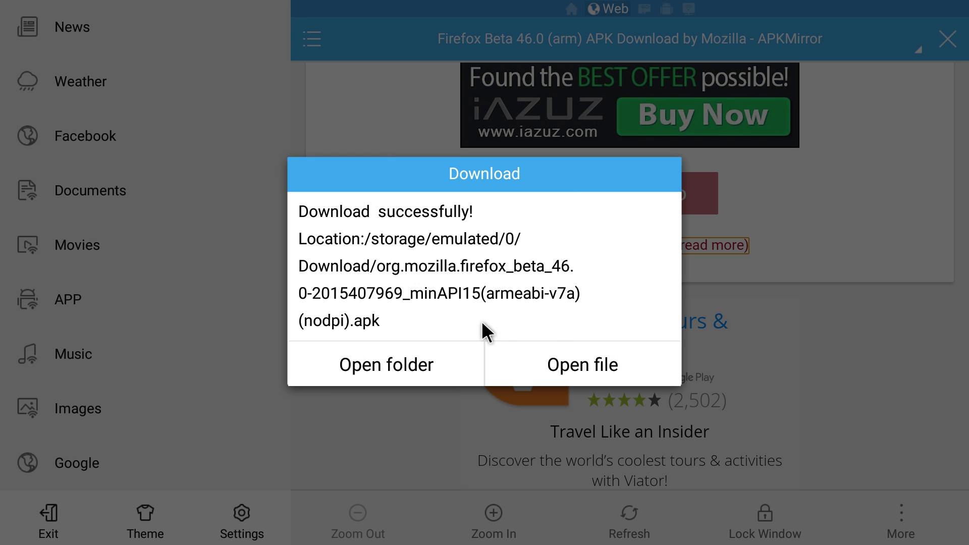
left_click(598, 359)
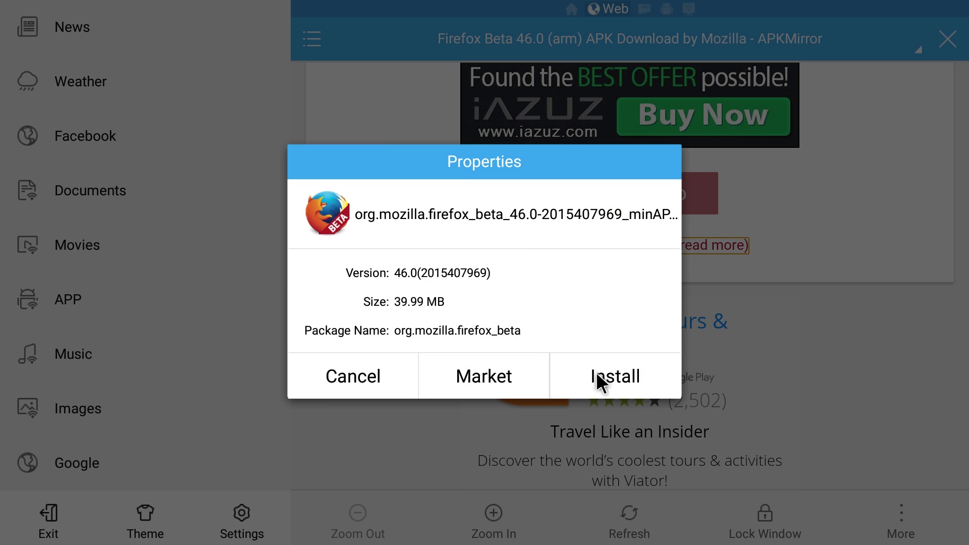
- Install the downloaded Firefox Beta APK through the package installer
left_click(599, 376)
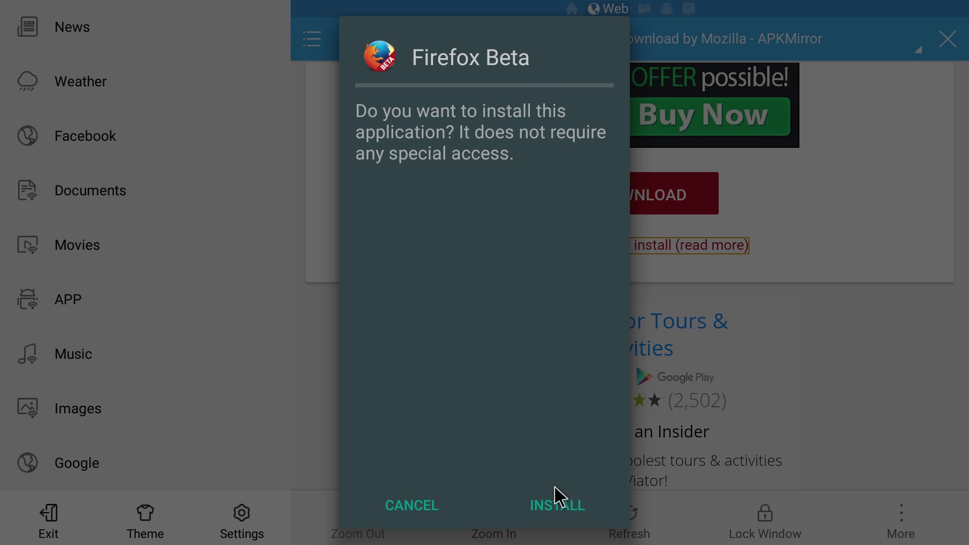
left_click(546, 510)
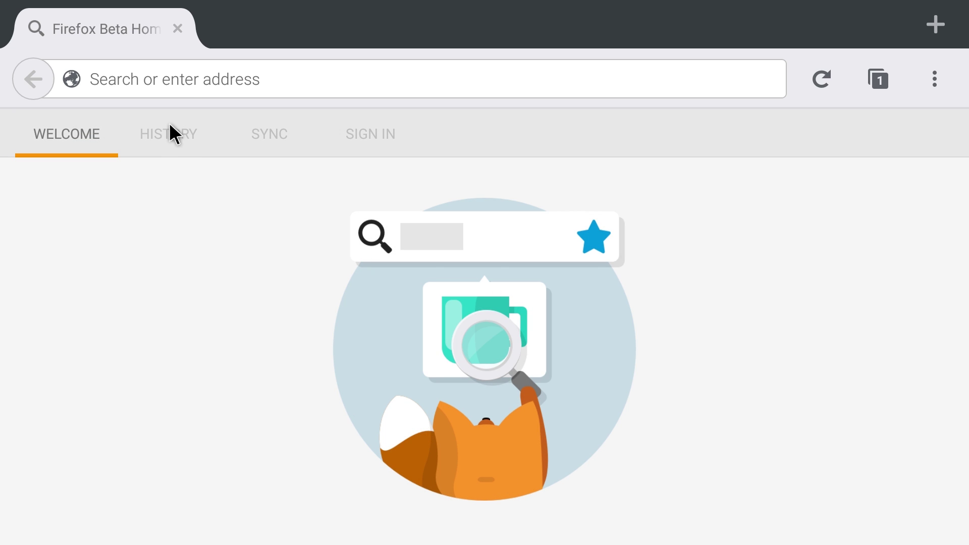
- Load youtube.com in Firefox Beta and open 'Top 10 Most Dangerous Sea Creatures'
left_click(187, 81)
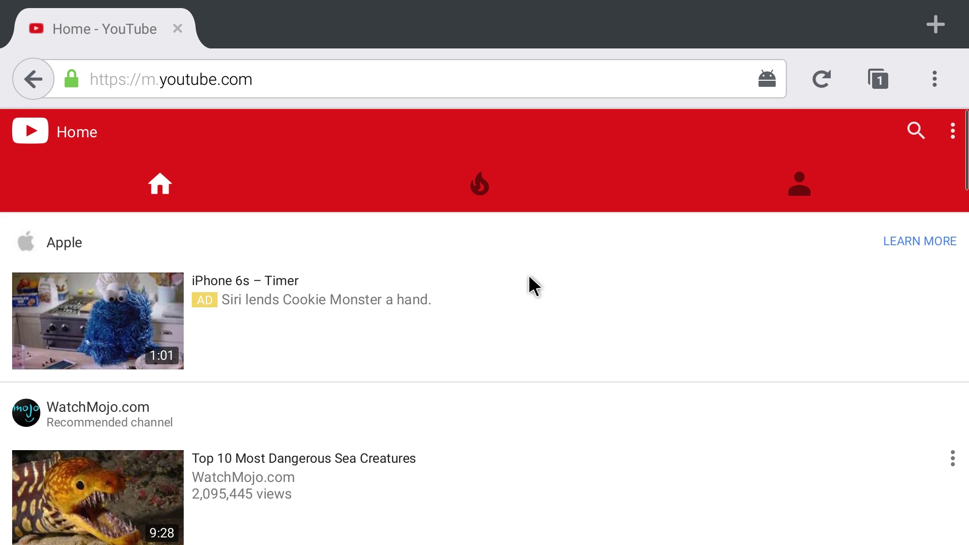
scroll(33, 311, "down", 3)
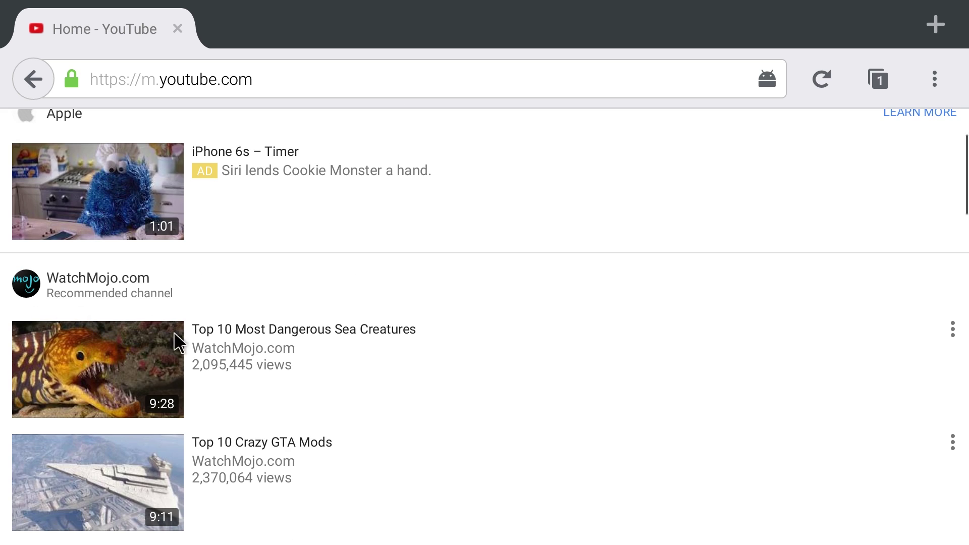
left_click(156, 350)
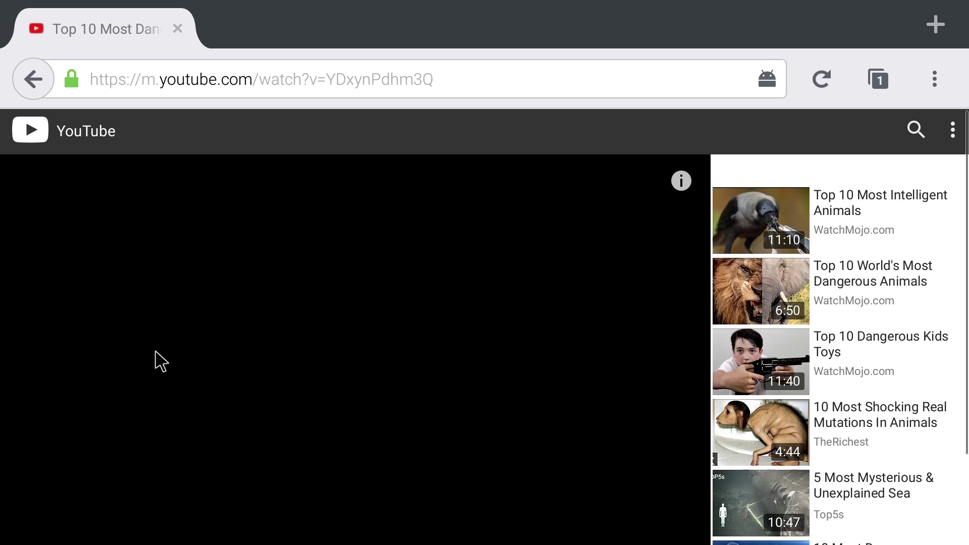